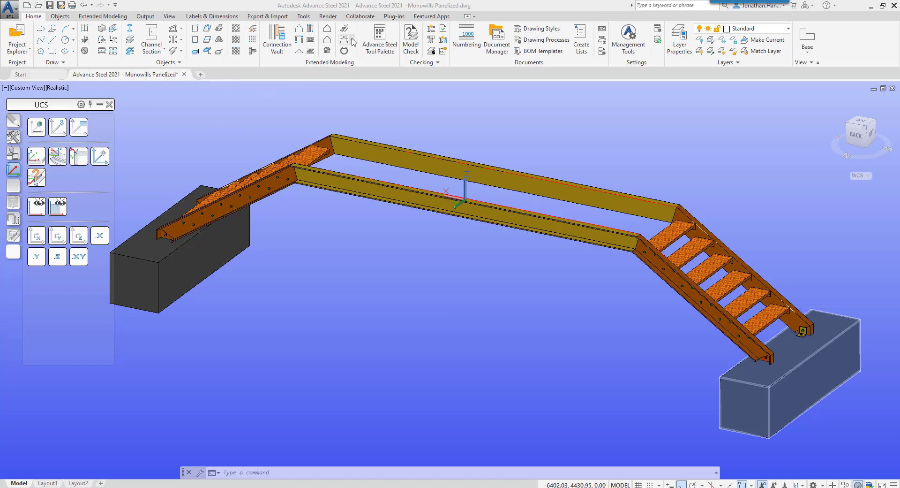
left_click(94, 16)
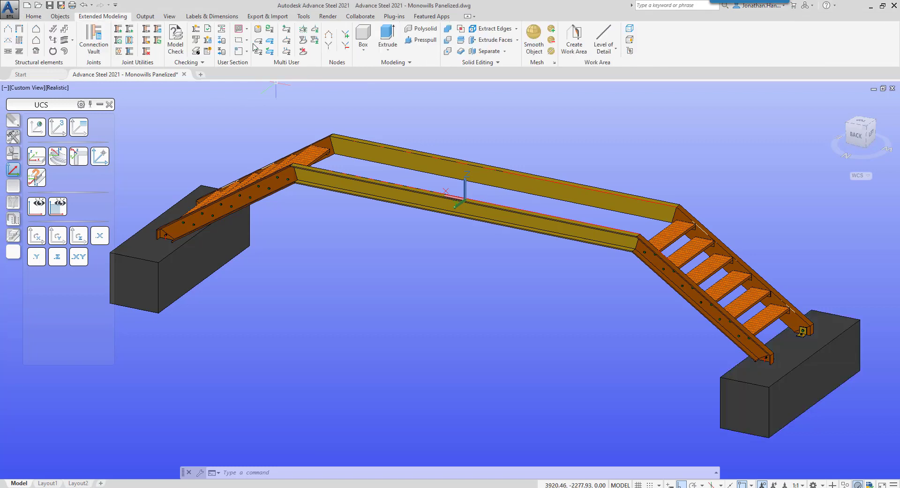
left_click(145, 17)
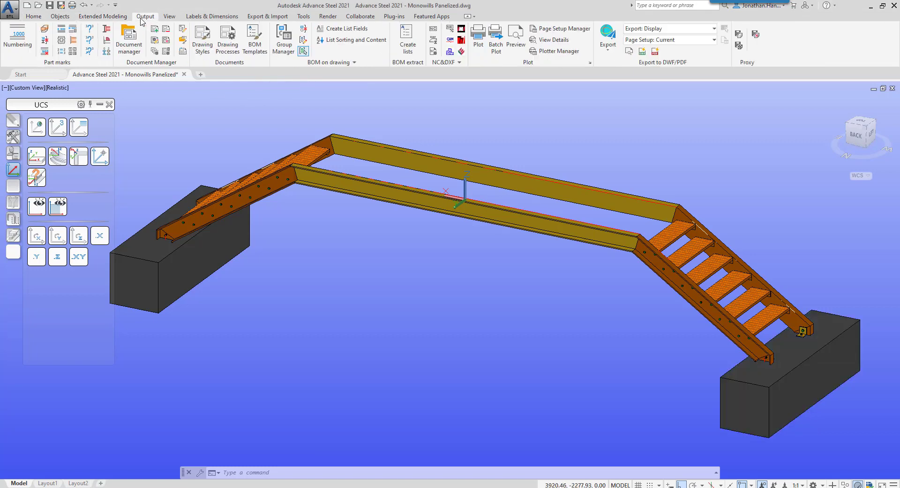
left_click(60, 17)
left_click(121, 18)
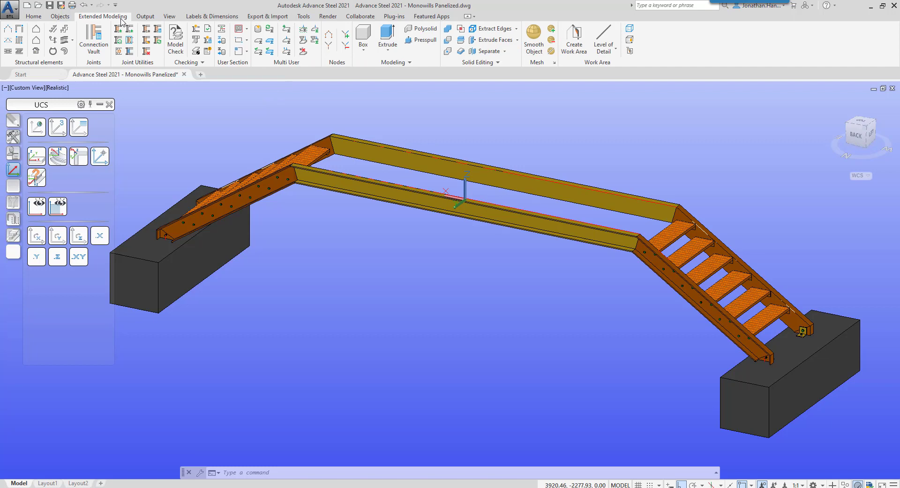
left_click(72, 41)
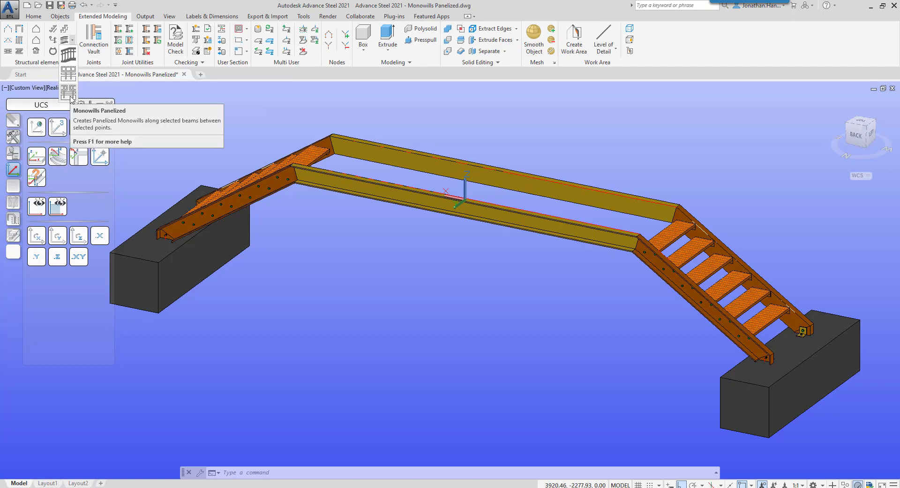
left_click(38, 16)
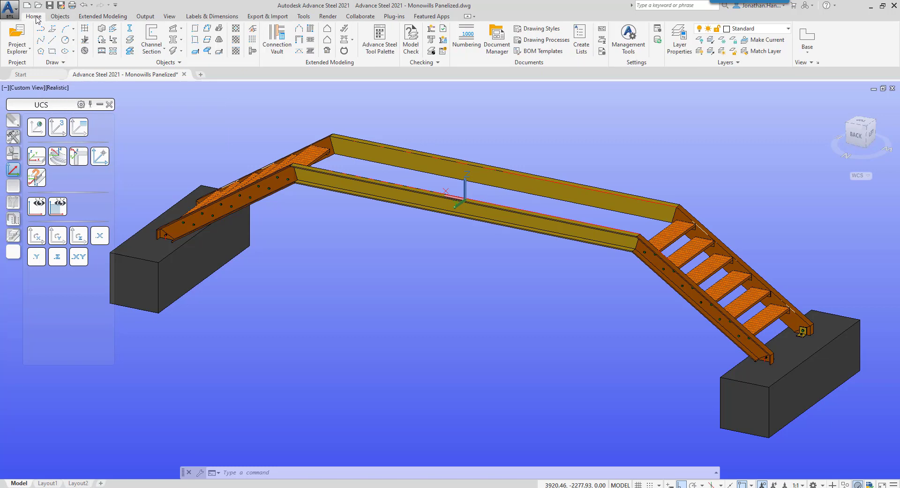
- Create a standard Monowills handrail along the full length of the rear walkway beam, picking its two ends, and close its properties
left_click(353, 40)
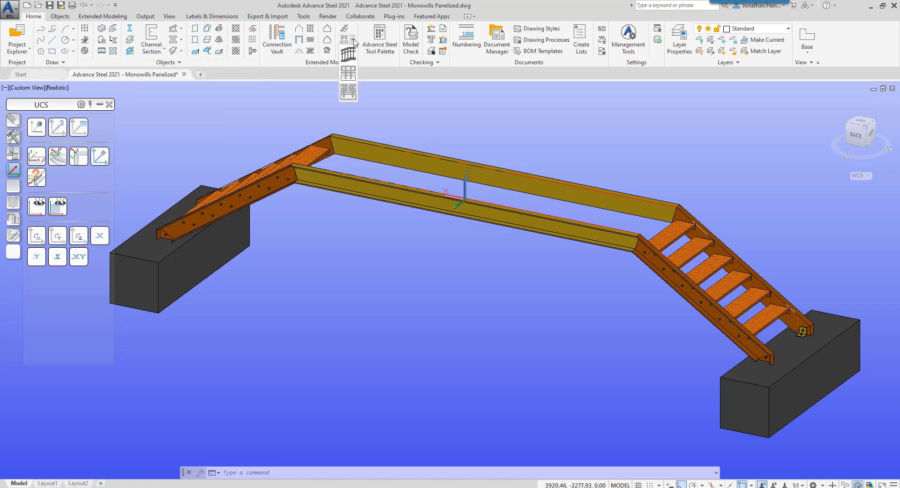
left_click(350, 75)
left_click(366, 156)
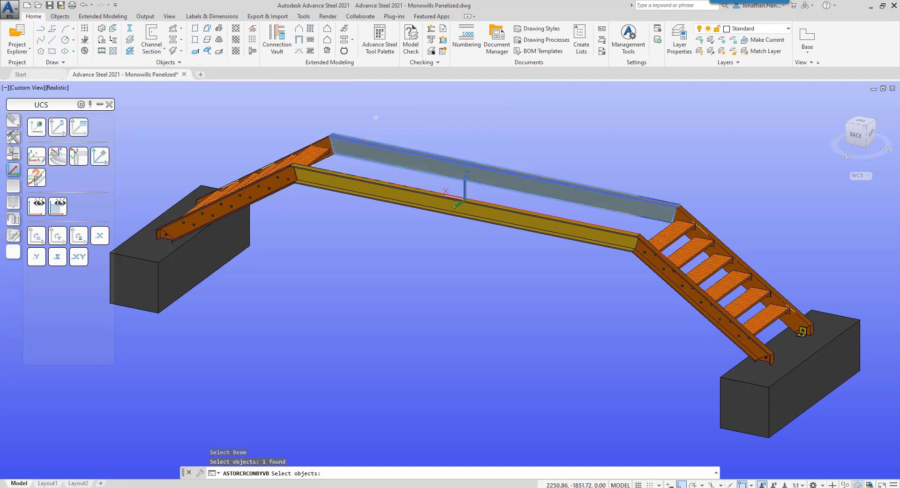
key("Return")
left_click(331, 136)
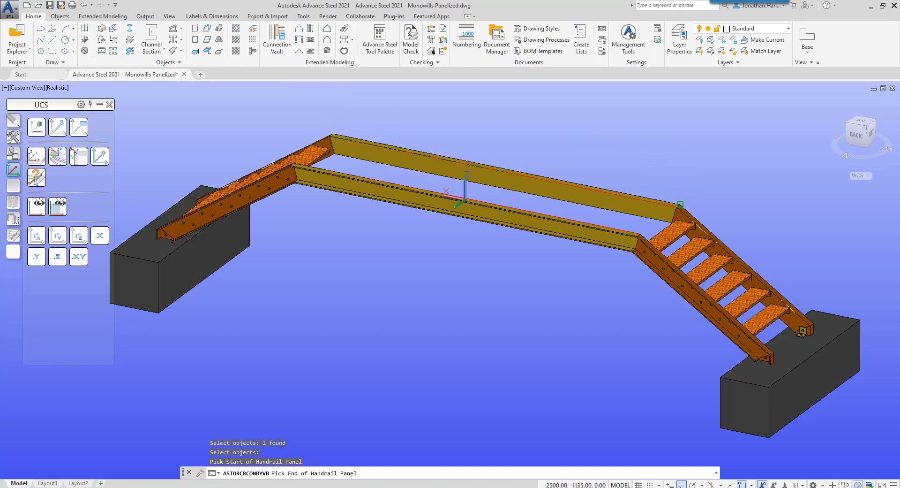
left_click(680, 204)
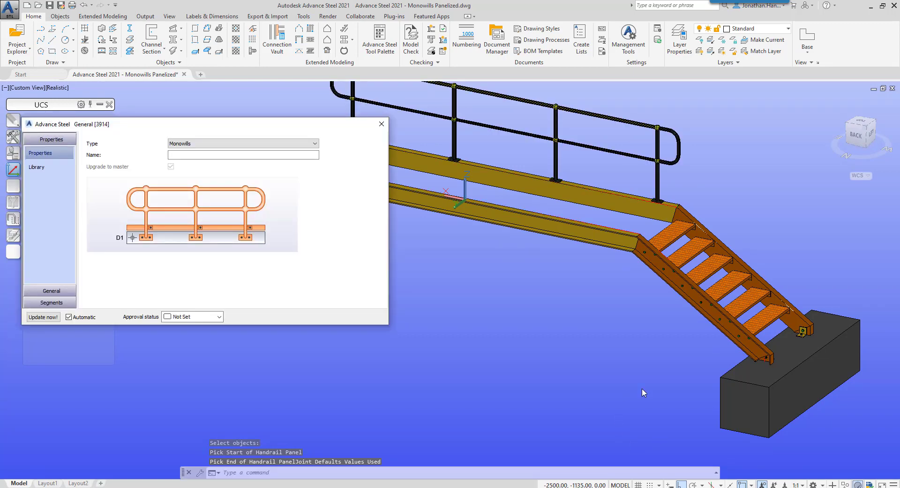
middle_click_drag(548, 277, 637, 368)
left_click(382, 124)
middle_click_drag(379, 249, 312, 240)
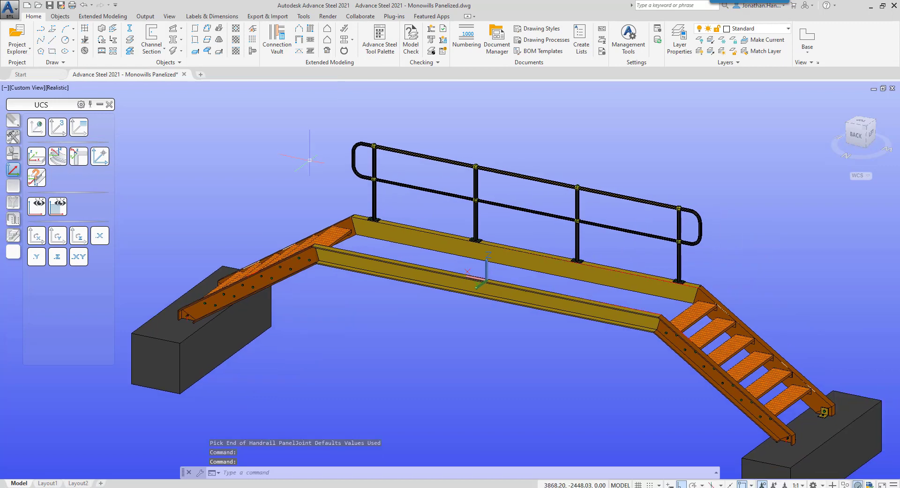
- Create a Monowills Panelized handrail along the front walkway beam, from its upper inner corner at one stair to the matching corner at the other
left_click(320, 251)
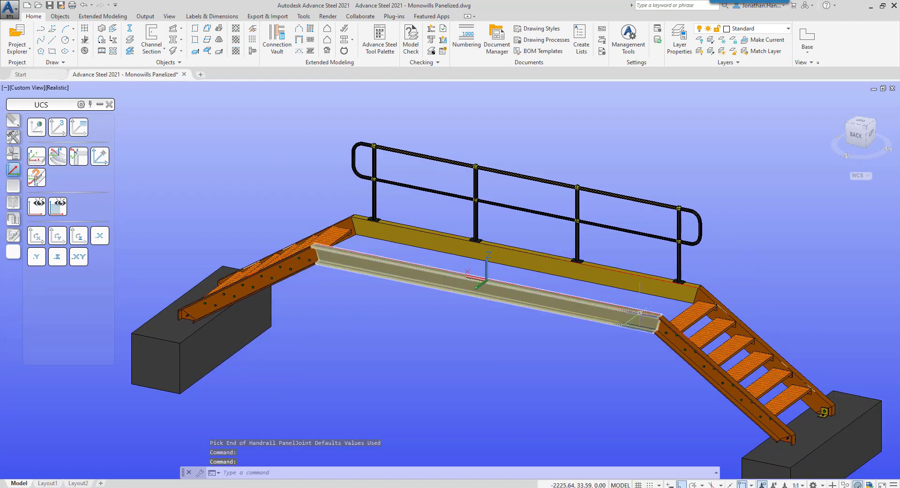
left_click(352, 40)
left_click(348, 91)
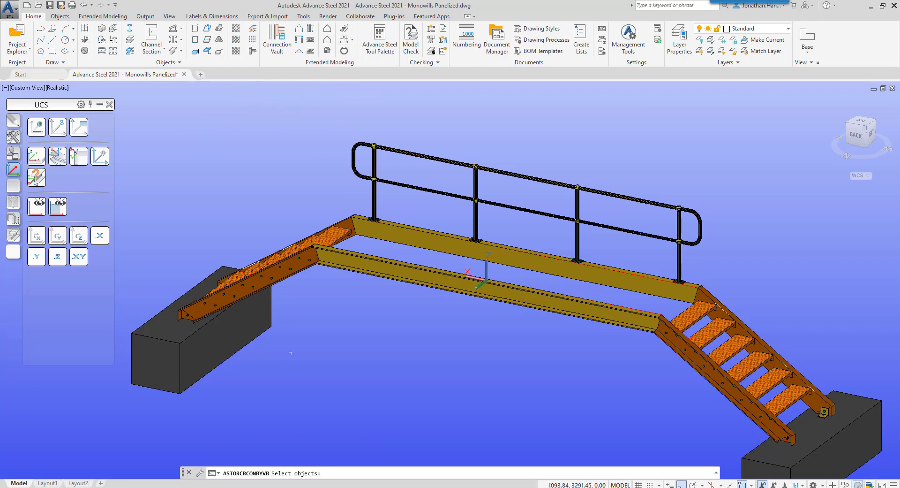
left_click(393, 270)
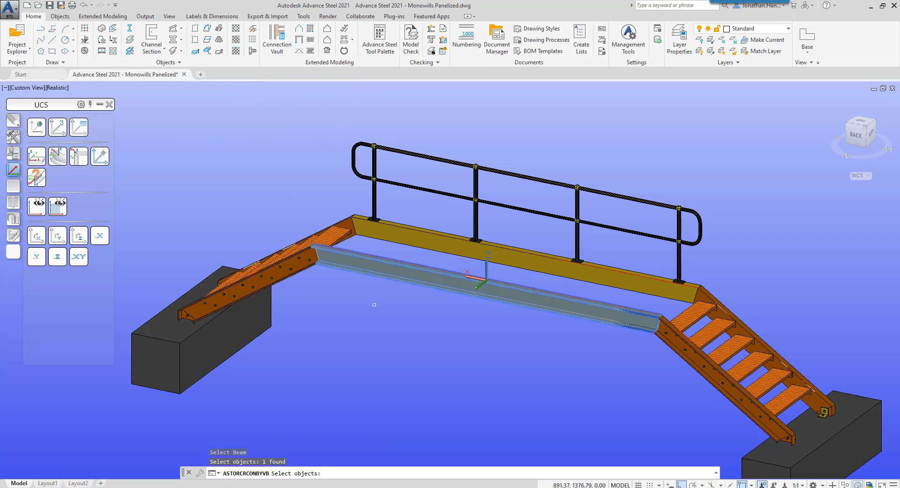
key("Return")
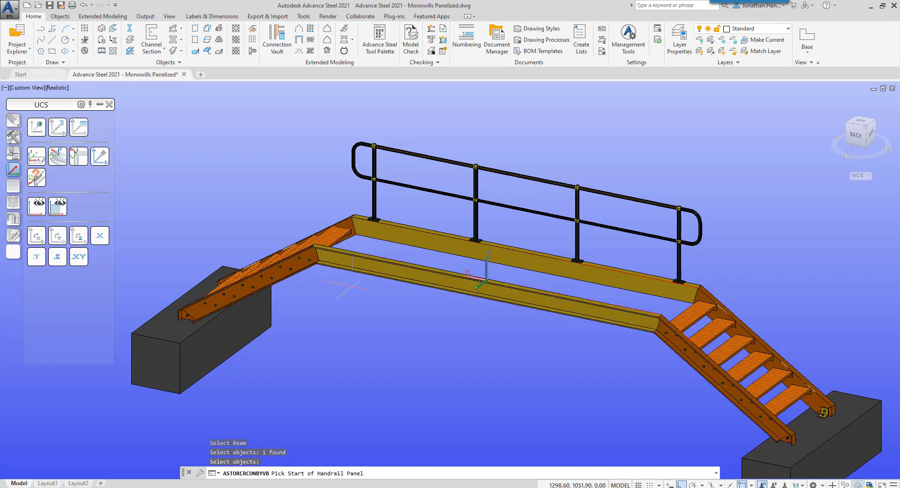
scroll(321, 255, "up", 8)
left_click(236, 175)
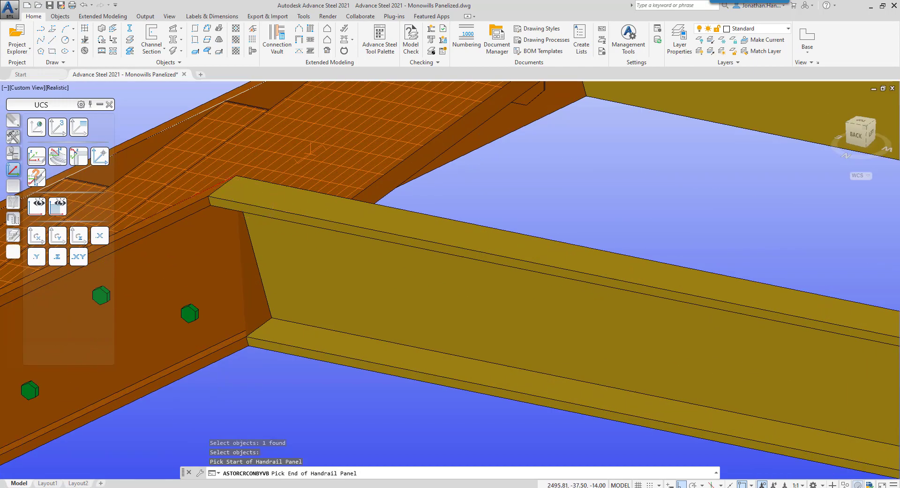
scroll(236, 175, "down", 5)
middle_click_drag(440, 170, 406, 236)
scroll(647, 288, "up", 5)
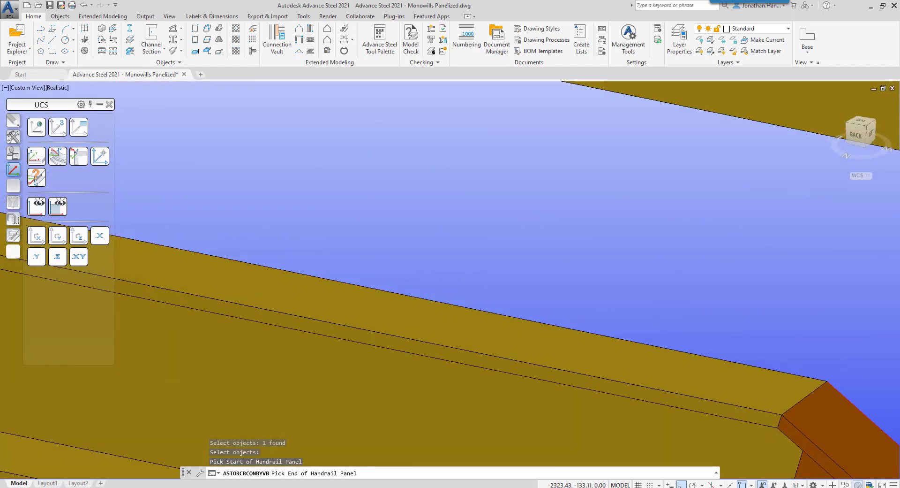
left_click(828, 380)
scroll(527, 267, "down", 5)
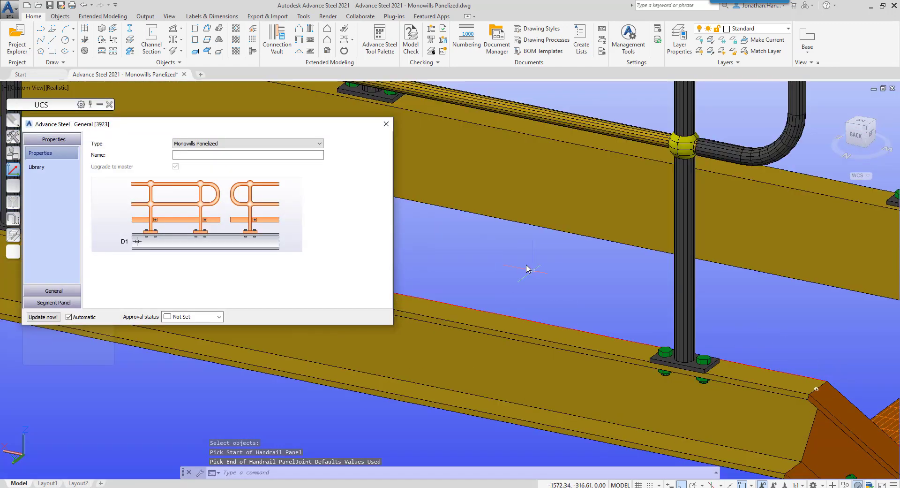
scroll(558, 281, "down", 4)
scroll(467, 245, "down", 3)
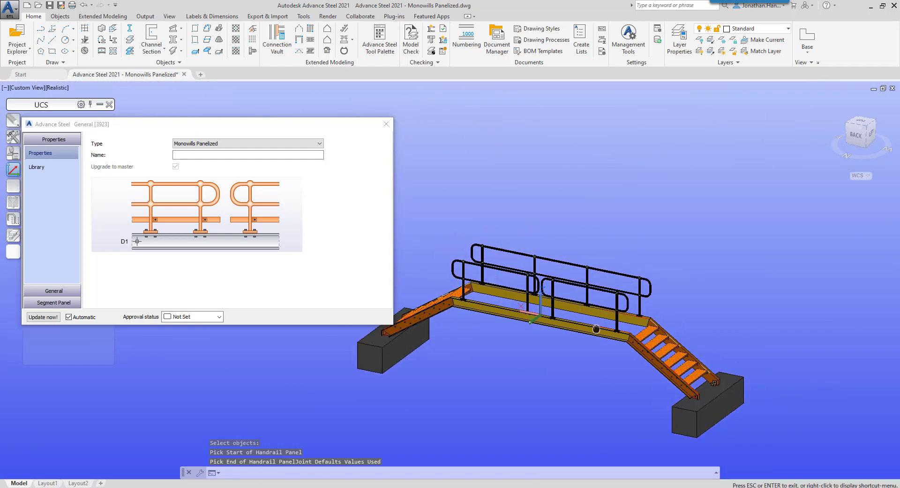
scroll(499, 262, "up", 2)
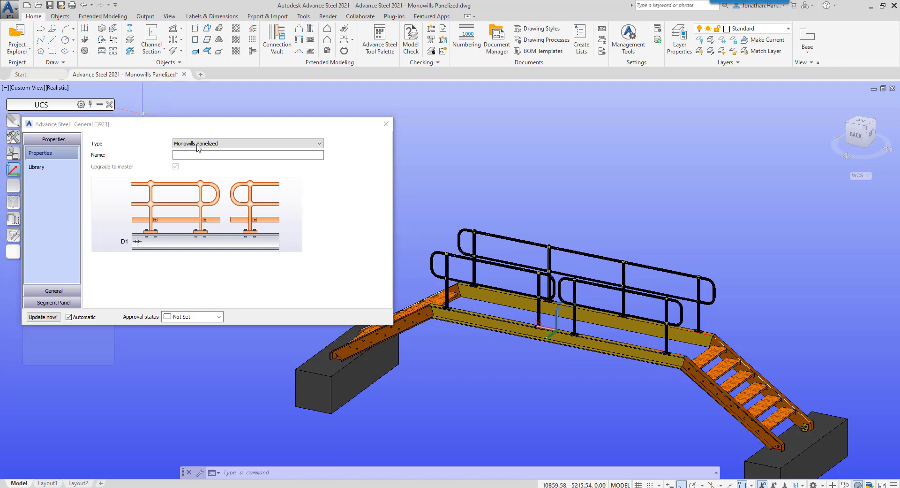
- Review the panelized handrail's library values and general settings, including the handrail type, construction type and weld type options
left_click(47, 167)
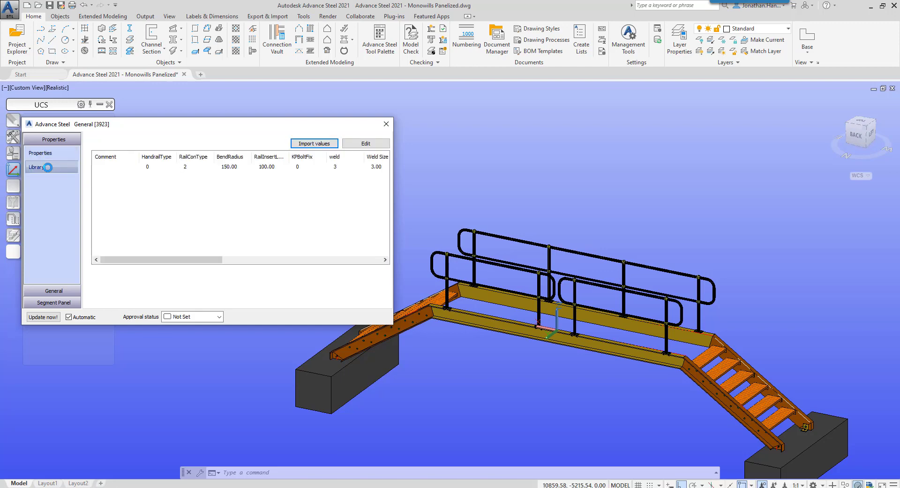
left_click(66, 291)
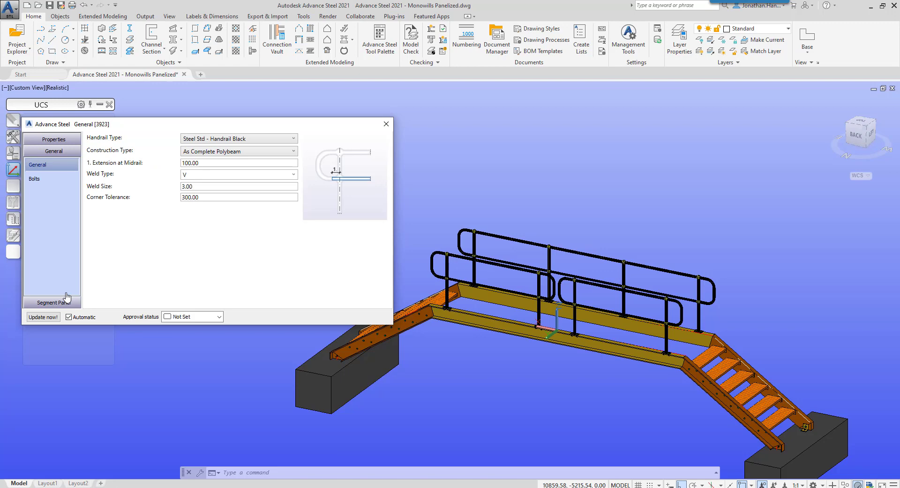
left_click(281, 140)
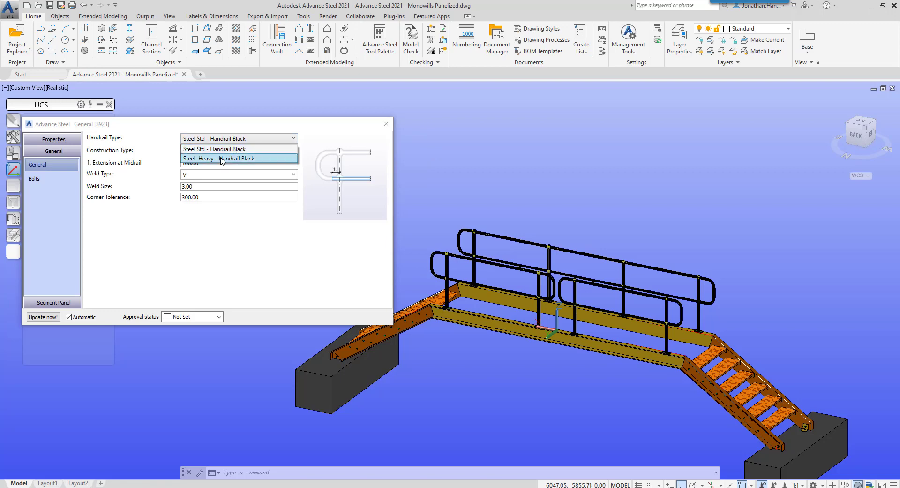
left_click(232, 149)
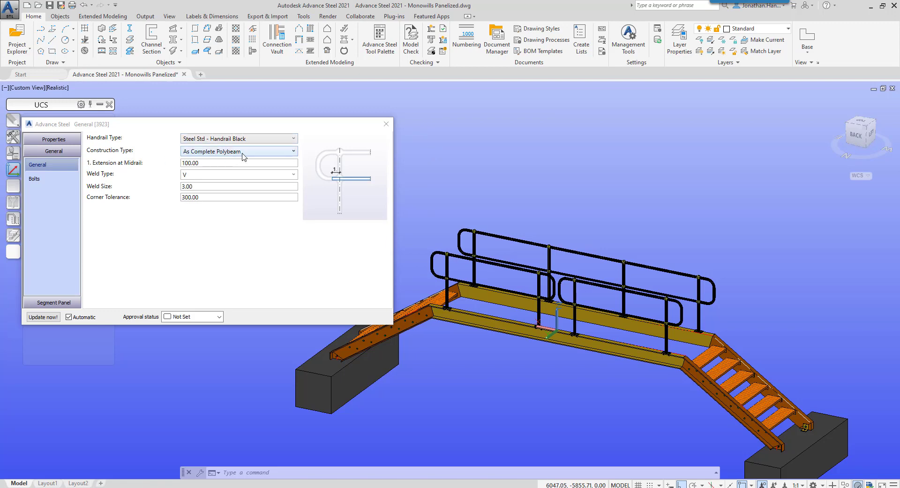
left_click(244, 154)
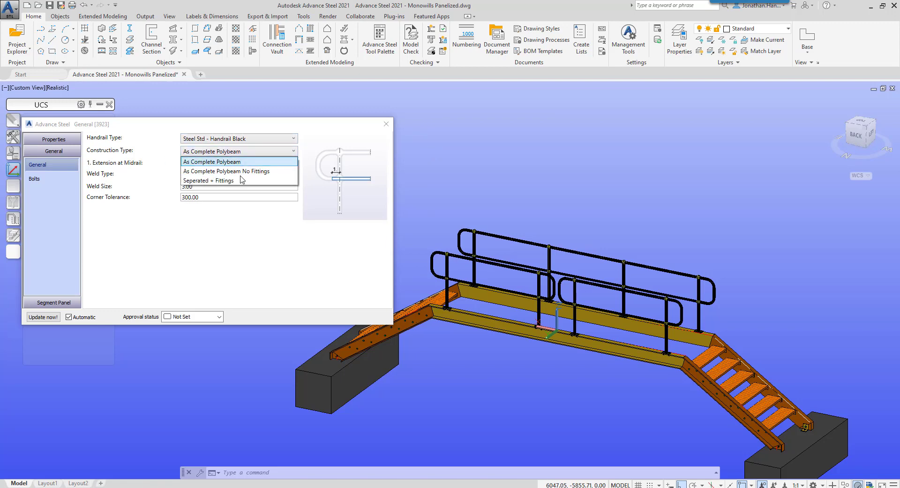
left_click(263, 135)
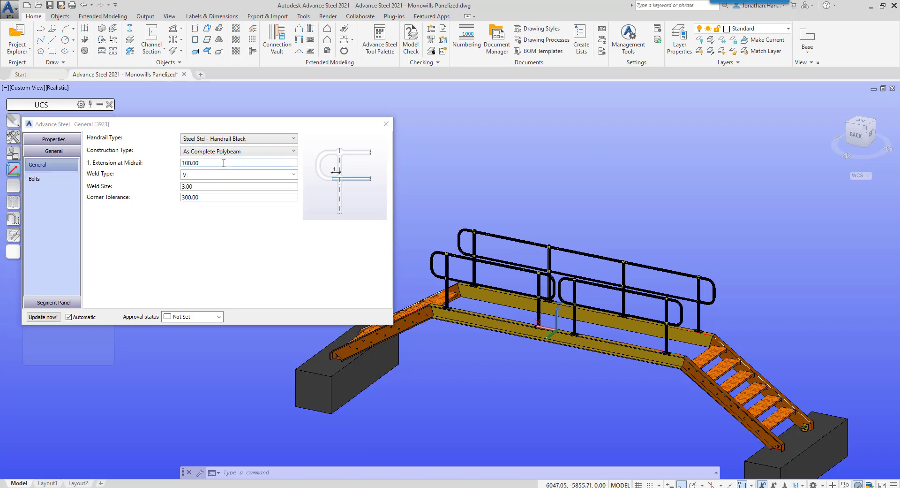
left_click(291, 175)
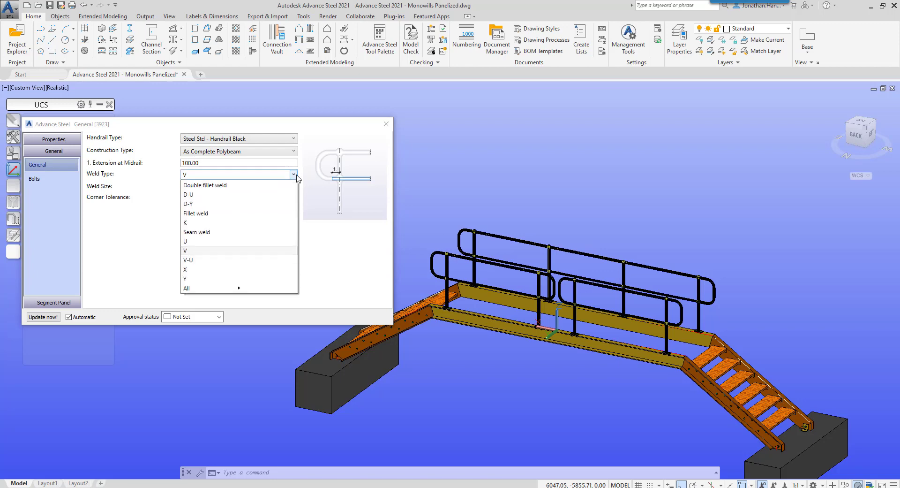
left_click(233, 188)
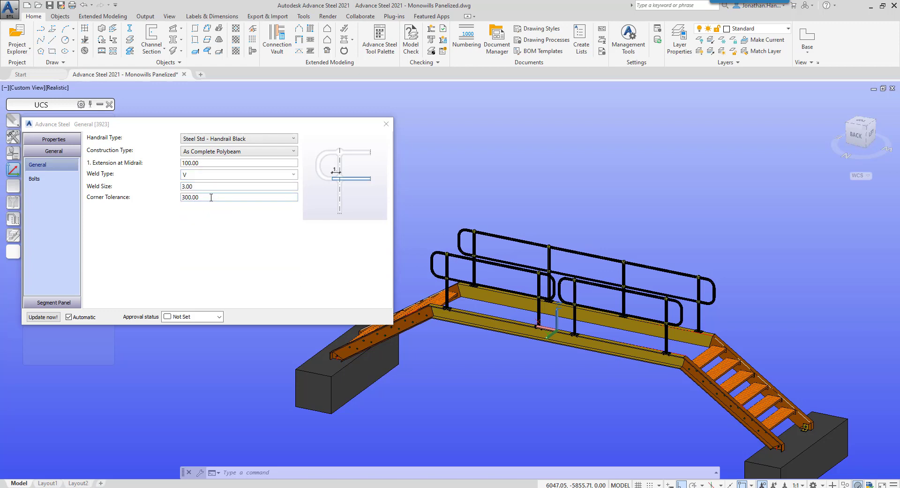
- Review the handrail's bolt and kickplate bolt settings and inspect the bolted post base plate on the front beam
left_click(65, 179)
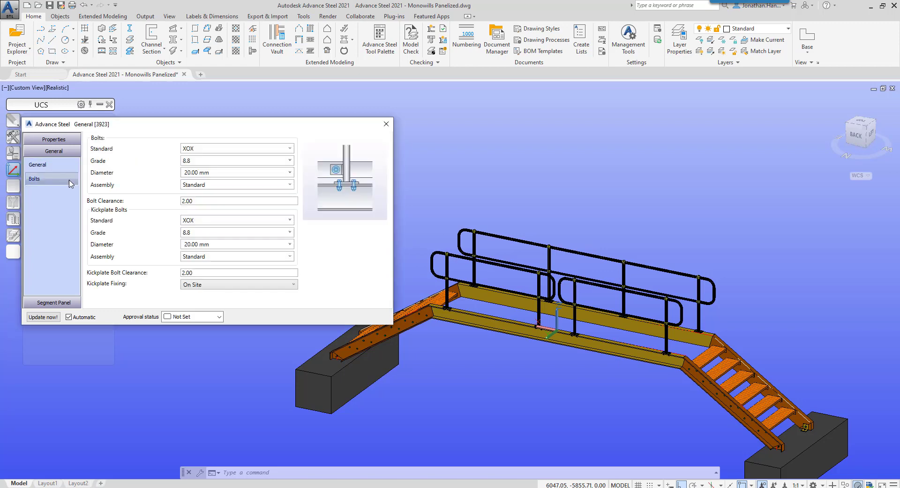
left_click(420, 219)
scroll(441, 295, "up", 9)
scroll(519, 404, "down", 3)
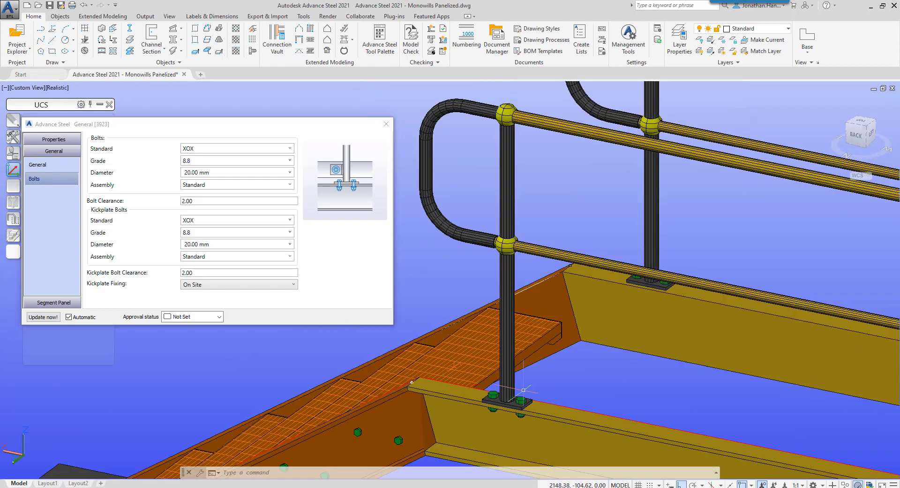
middle_click_drag(548, 384, 587, 365)
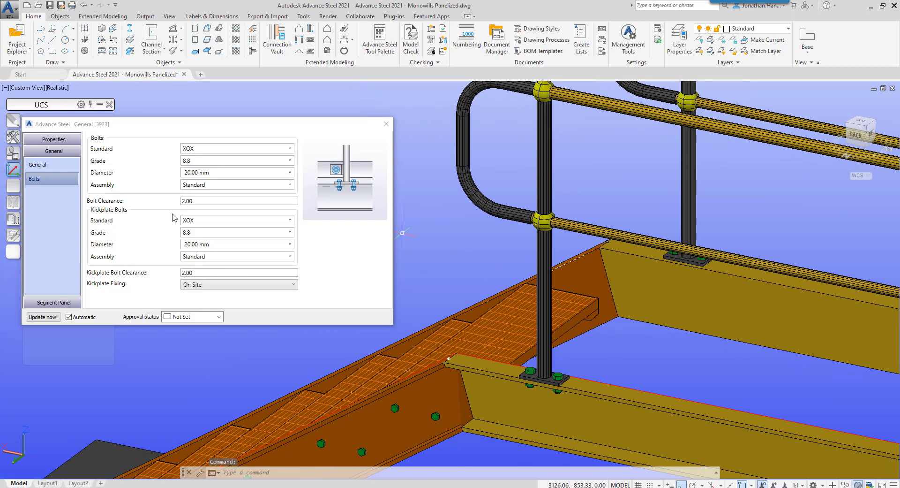
- Open the panelized handrail's segment panel settings and set the max panel length to 2000
left_click(65, 302)
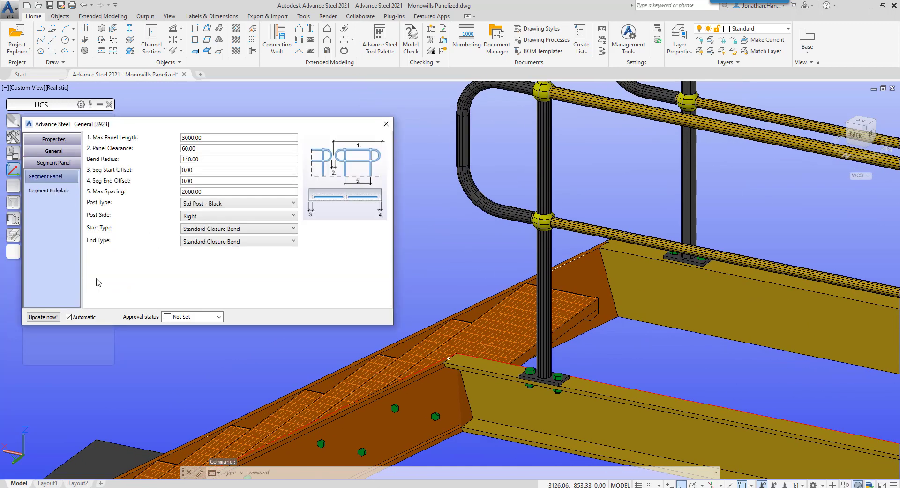
scroll(513, 267, "down", 4)
middle_click_drag(548, 254, 508, 258)
scroll(543, 233, "down", 4)
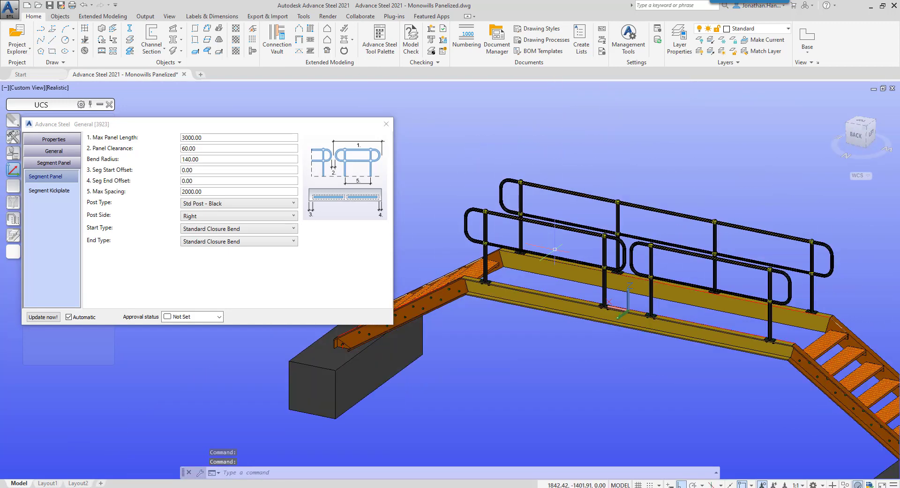
scroll(562, 190, "up", 3)
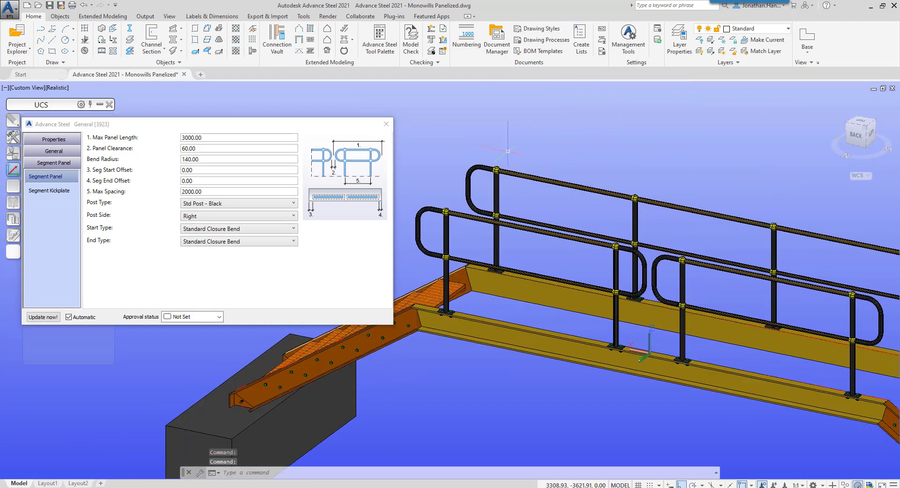
double_click(221, 137)
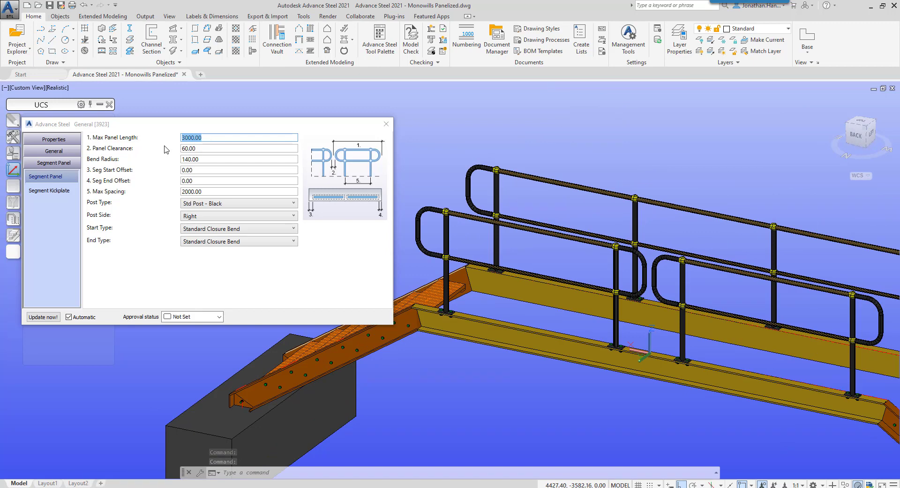
type("2000")
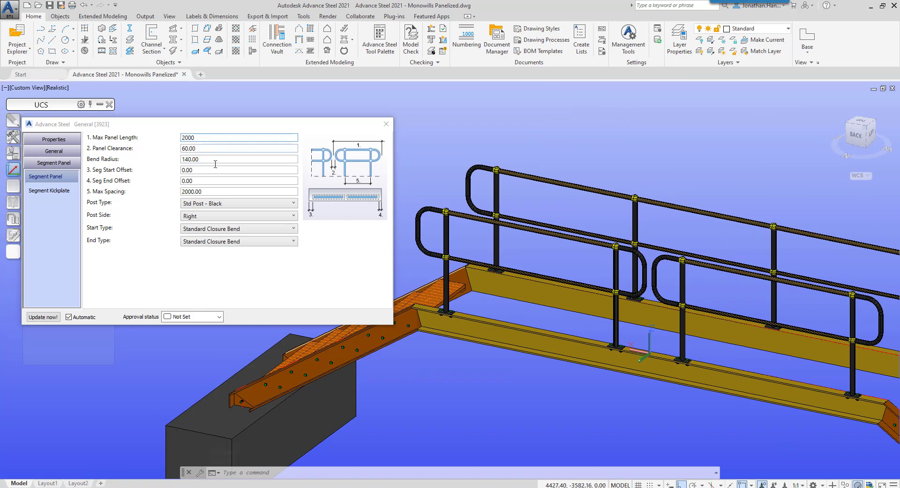
key("Tab")
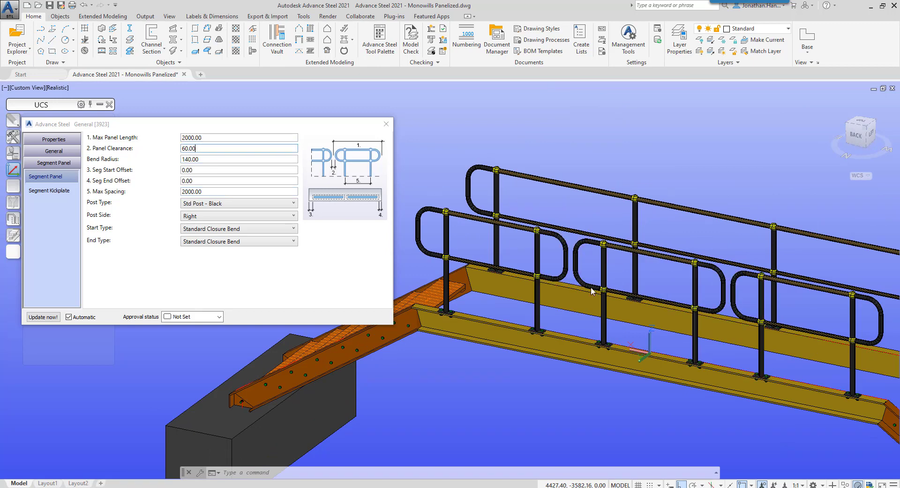
middle_click_drag(587, 315, 558, 305)
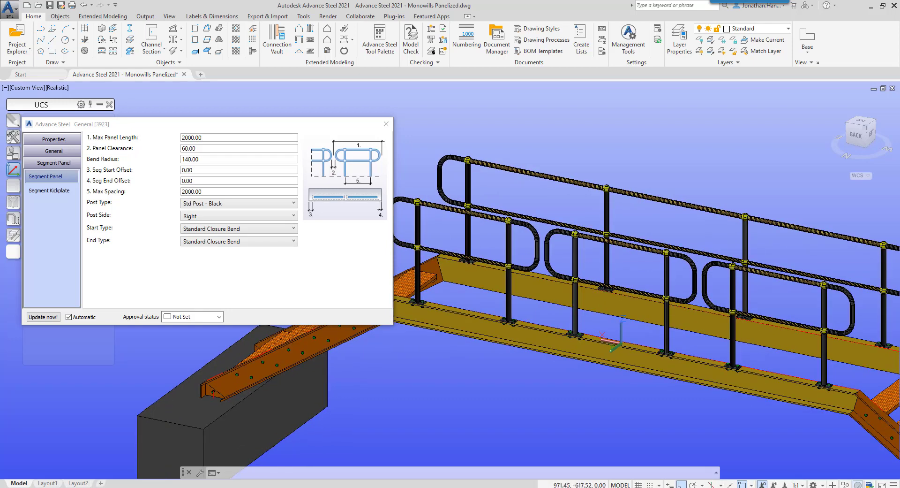
- Set the handrail's panel clearance to 200 and its bend radius to 100
double_click(202, 148)
type("200")
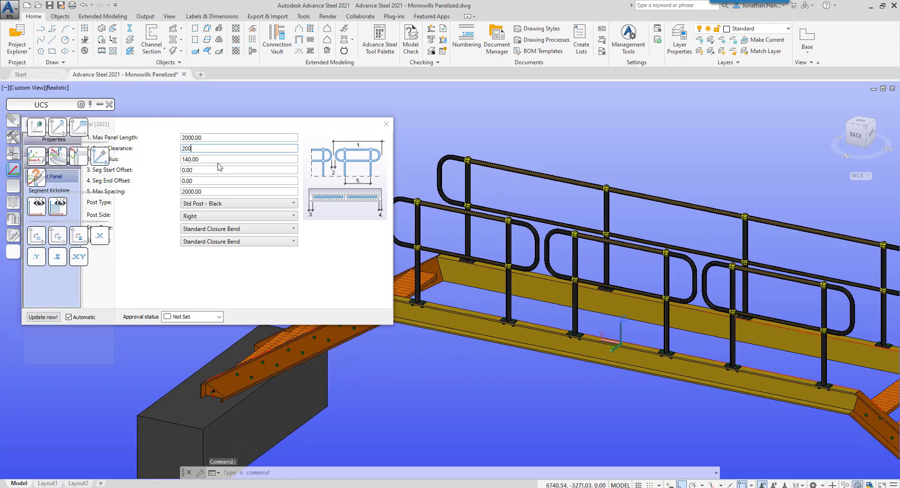
left_click(220, 159)
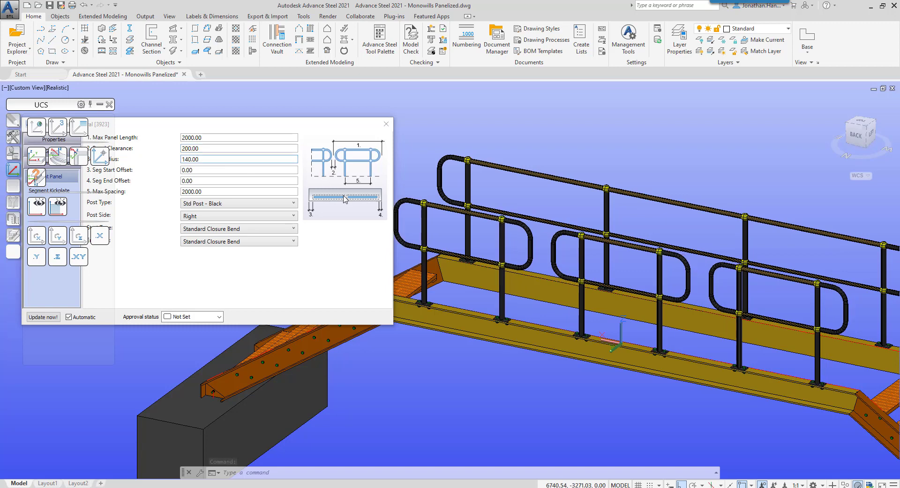
left_click(258, 125)
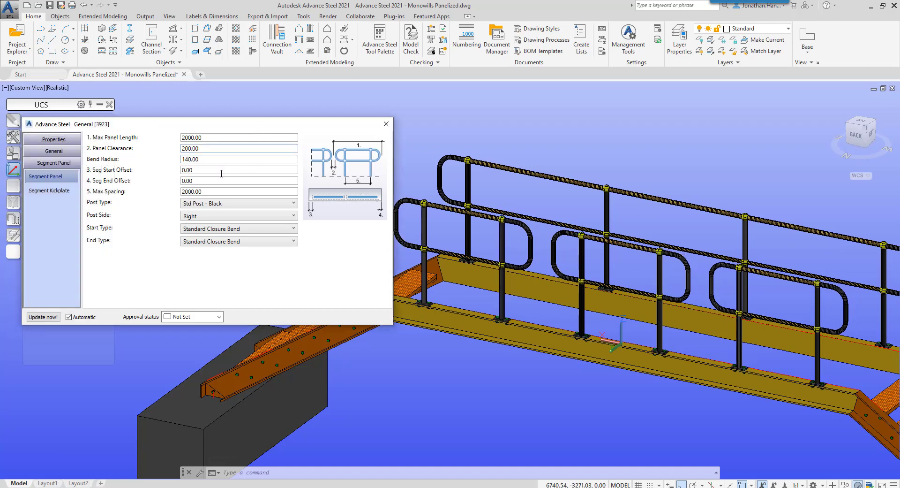
double_click(217, 160)
type("100")
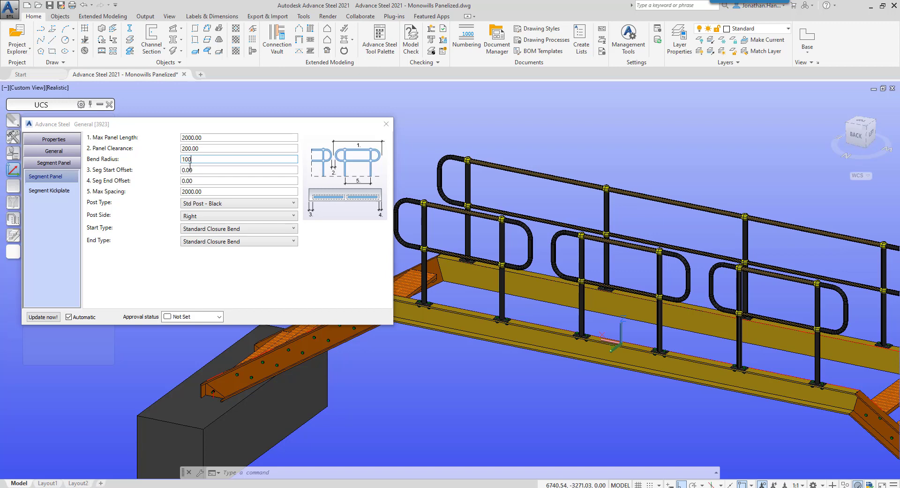
left_click(209, 172)
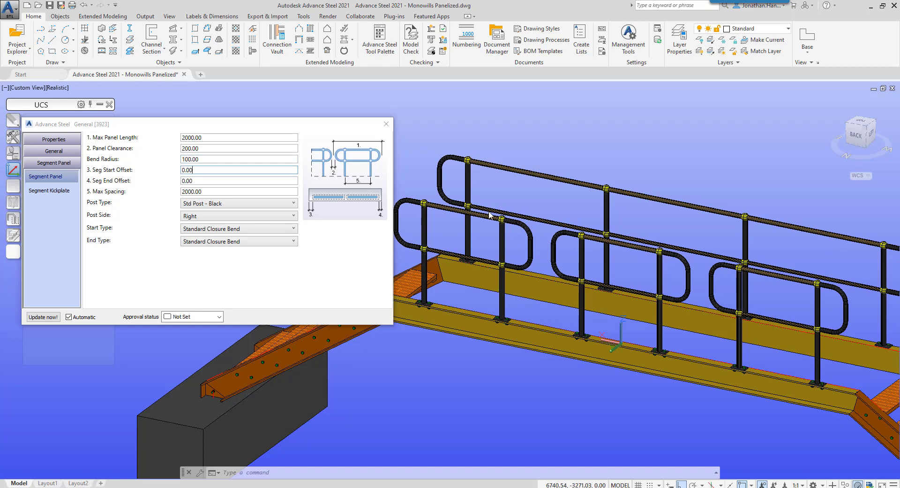
left_click(211, 181)
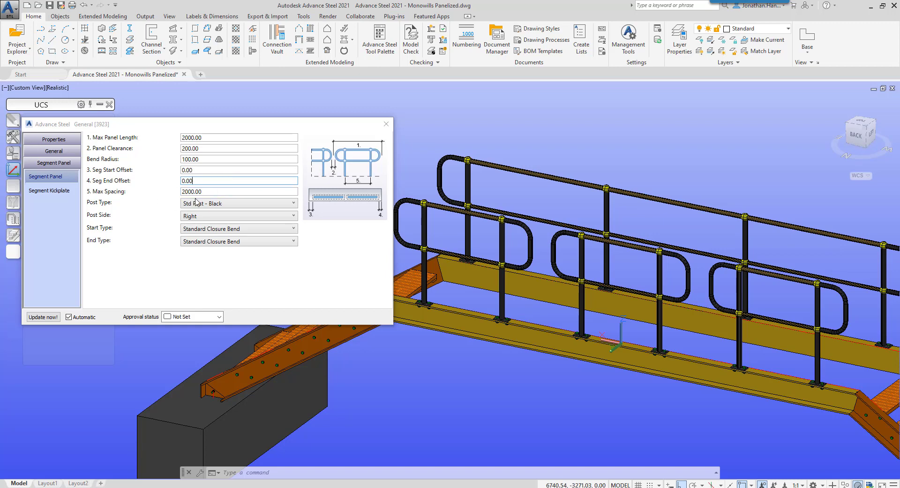
- Set the panelized handrail's max post spacing to 1000
left_click_drag(205, 191, 167, 195)
type("100")
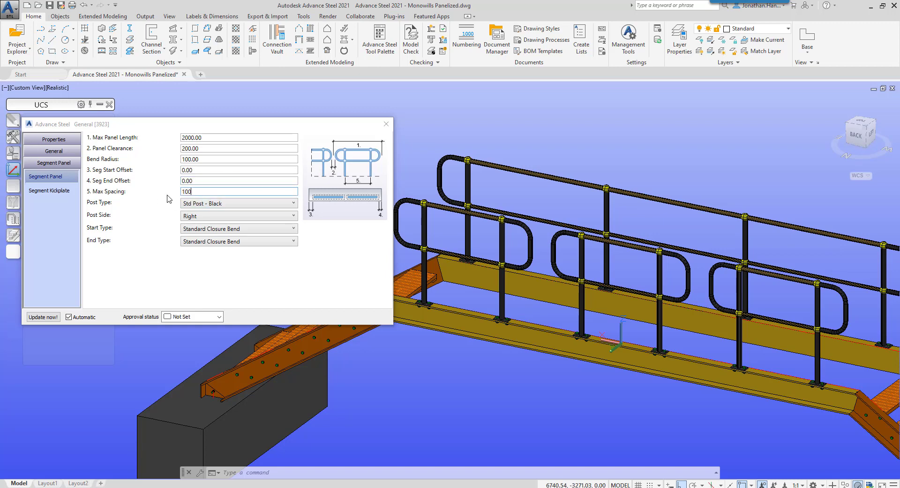
type("0")
left_click(219, 181)
left_click(233, 170)
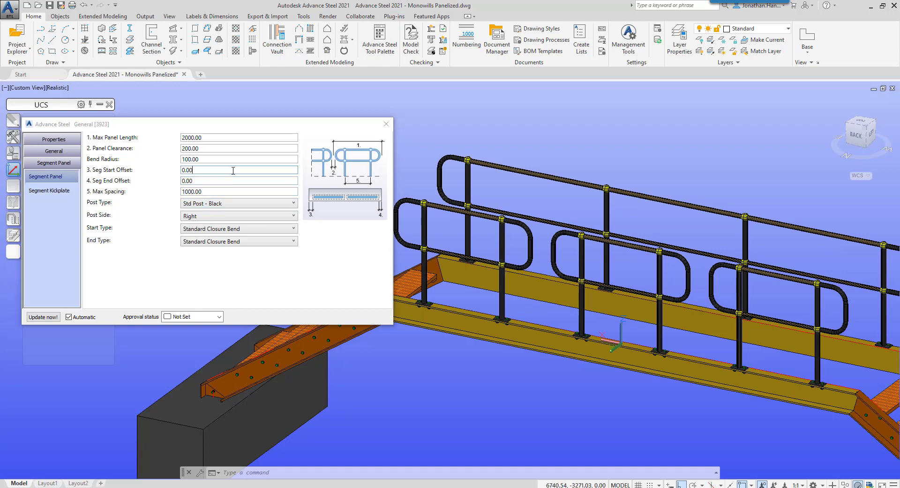
- Set the front handrail's max panel length to 3000
left_click_drag(233, 139, 169, 149)
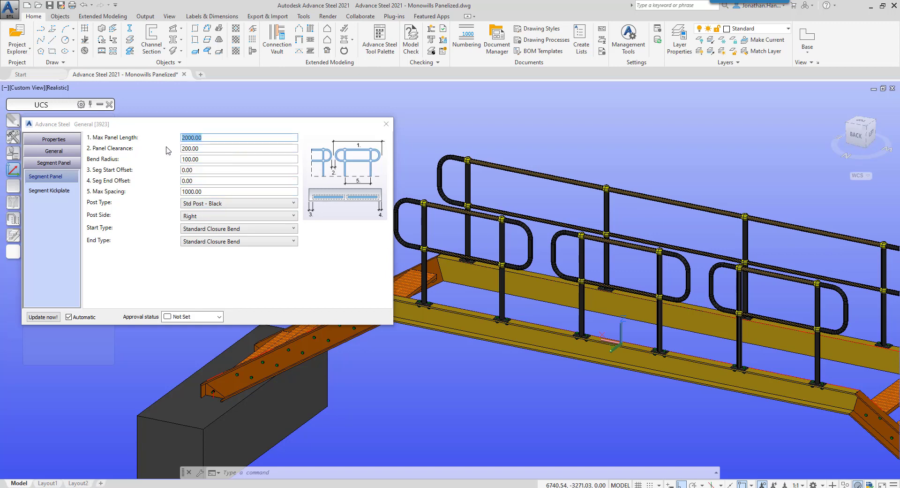
type("3000")
key("Tab")
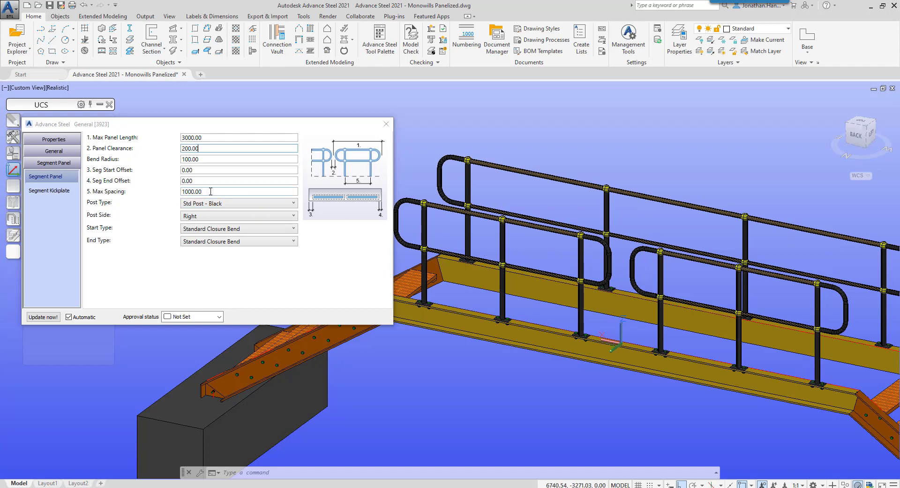
- Set the max spacing between the panel posts to 500
left_click_drag(202, 192, 156, 192)
type("500")
left_click(230, 174)
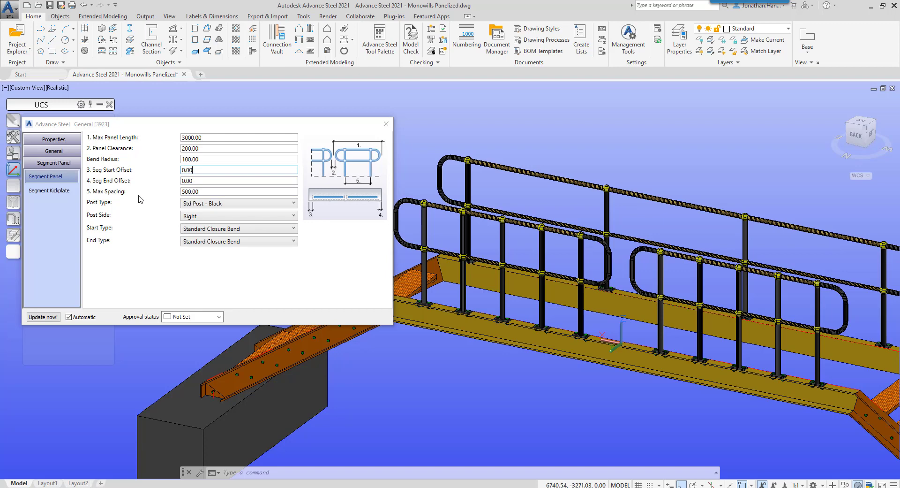
- Review the post type and post side options available for the panelized handrail
left_click(239, 205)
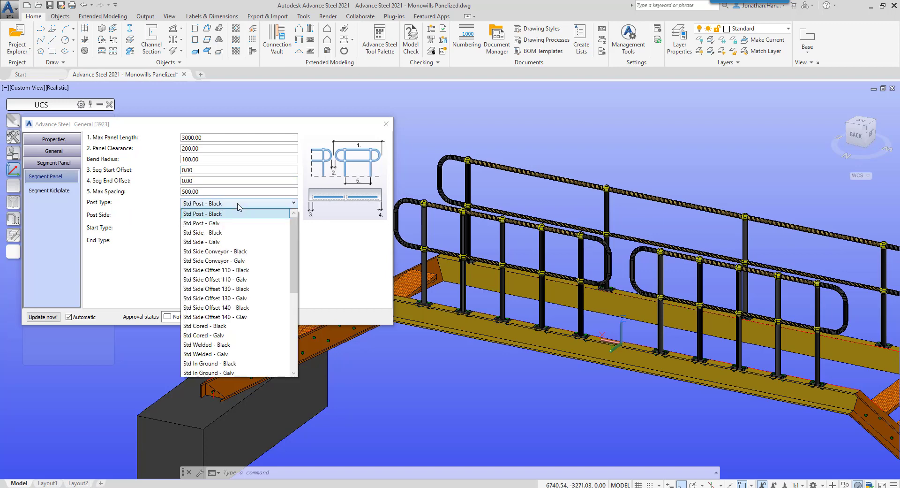
left_click(239, 204)
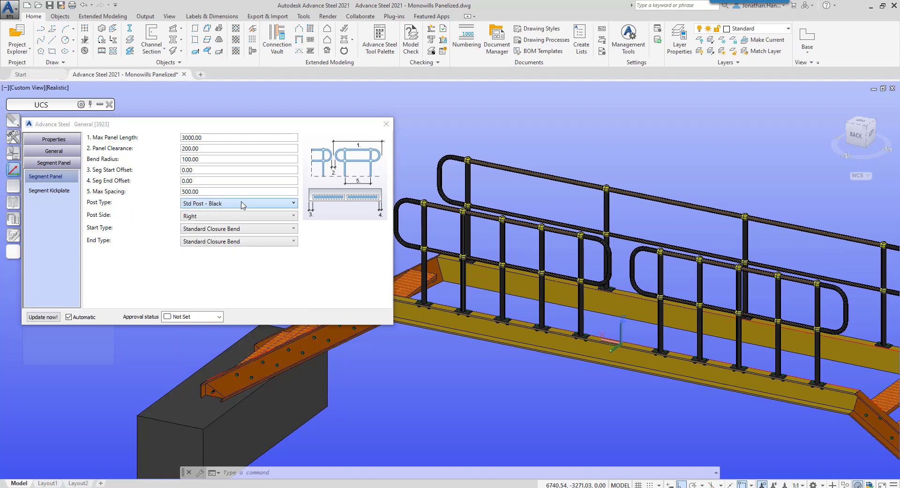
left_click(204, 217)
left_click(209, 217)
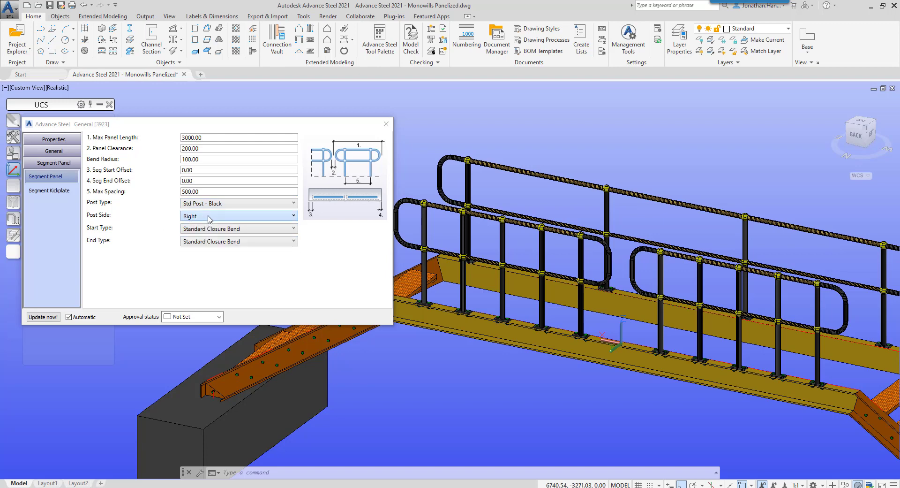
- Try No End Condition as the handrail's start type and restore it to Standard Closure Bend
left_click(258, 229)
left_click(222, 239)
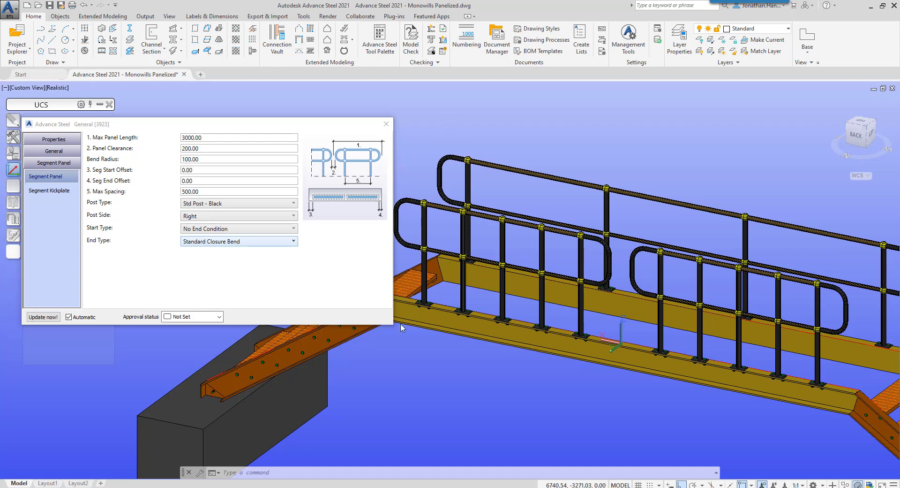
middle_click_drag(443, 237, 513, 225)
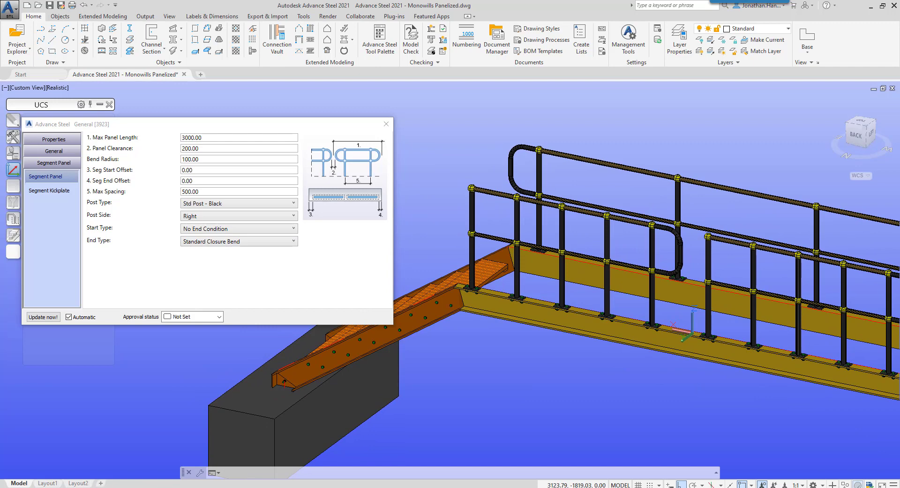
scroll(488, 206, "up", 2)
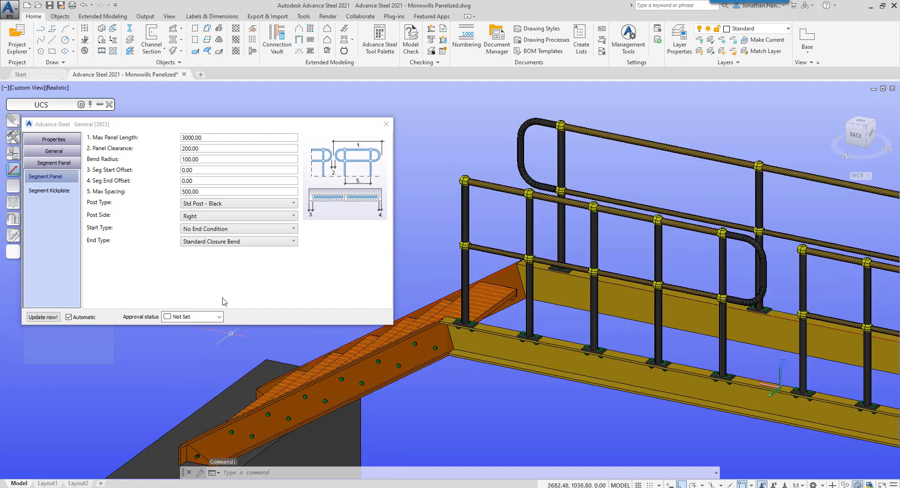
left_click(249, 228)
left_click(234, 252)
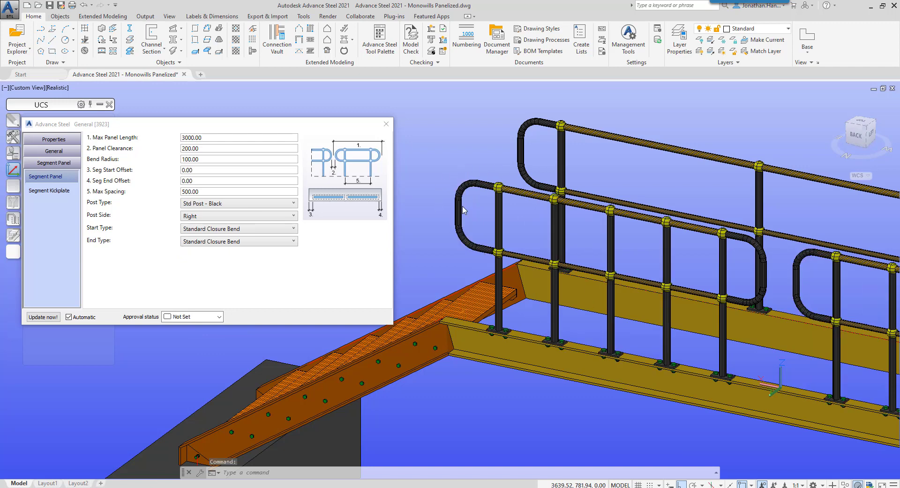
- Set the max spacing of the handrail posts to 750
double_click(212, 189)
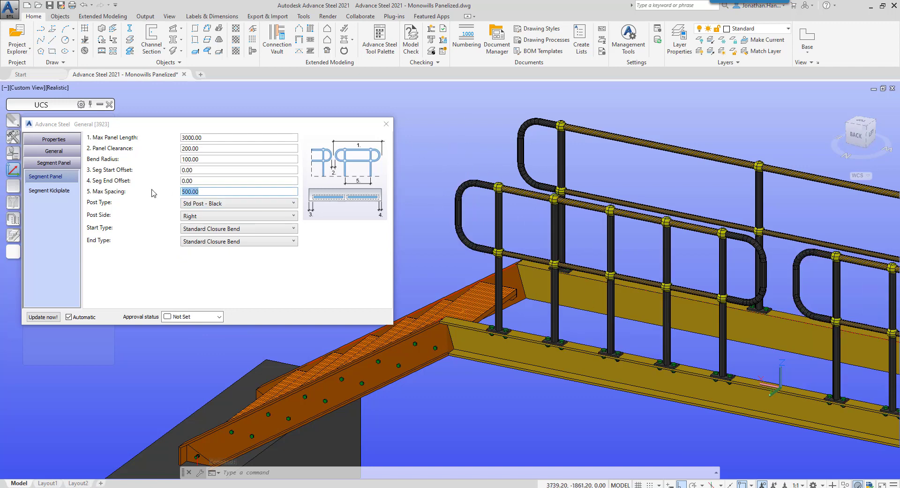
type("750")
key("Return")
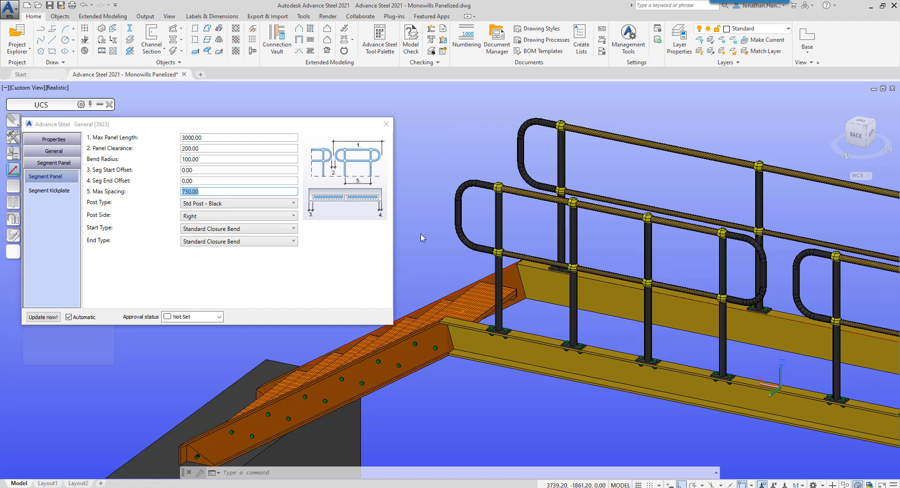
- Add a kickplate to the front handrail using the Steel Bracket Right - 20/25/32 Grating bracket, with its side switched
left_click(51, 191)
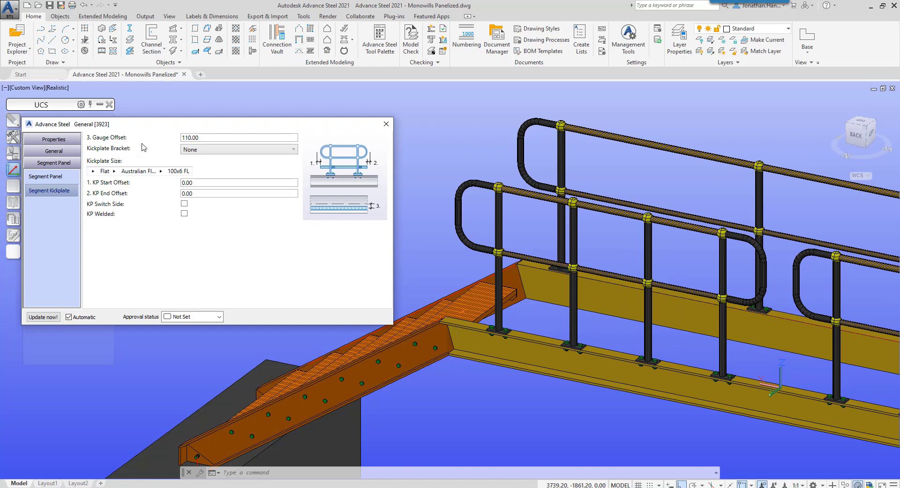
left_click(205, 150)
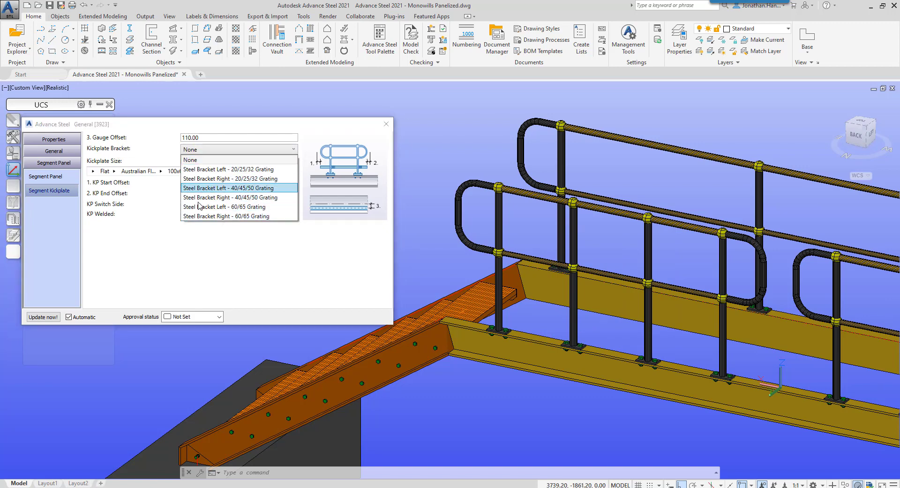
left_click(218, 179)
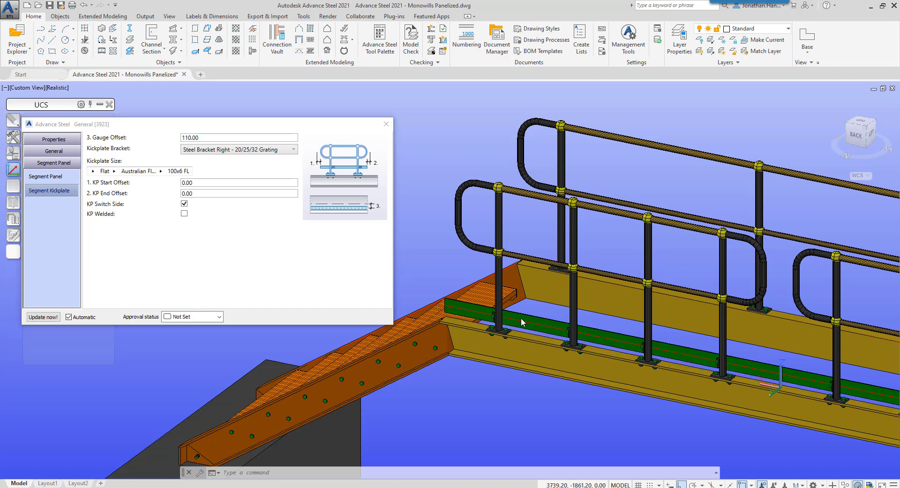
scroll(556, 335, "up", 5)
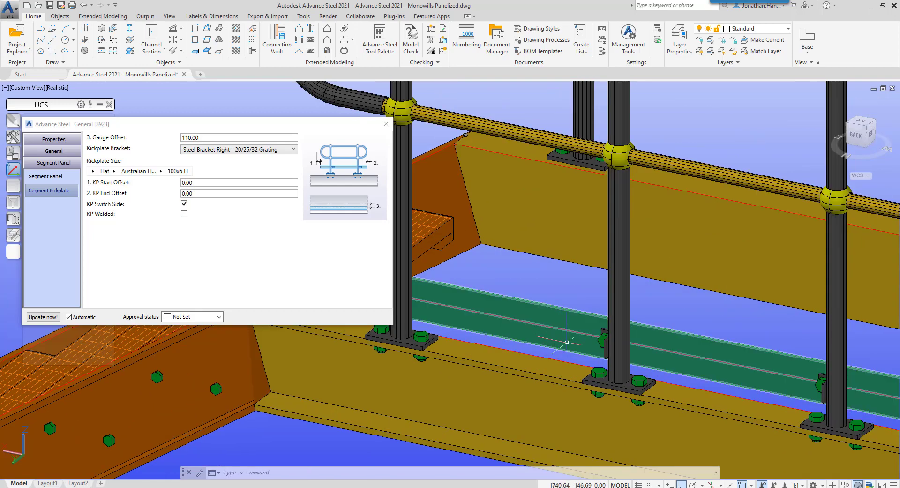
middle_click_drag(569, 341, 703, 356, "shift")
scroll(572, 302, "up", 3)
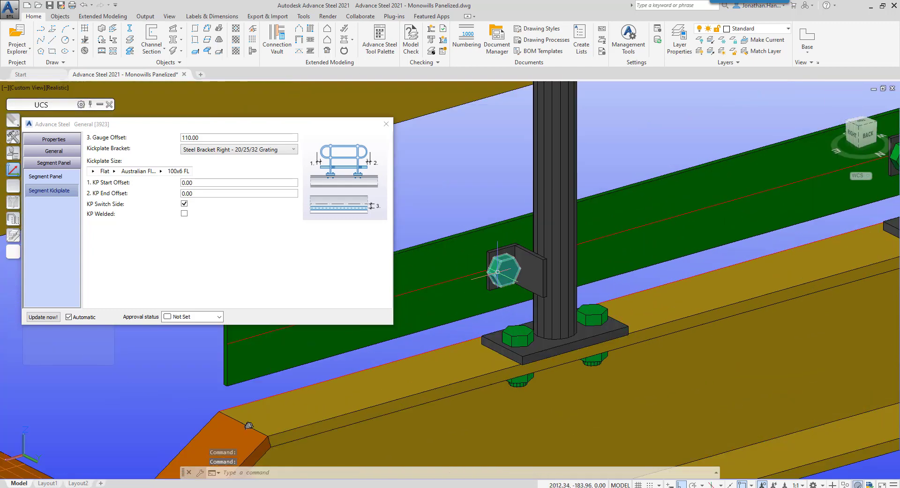
- Set the diameter of the handrail's kickplate bolts to 12 mm
left_click(54, 142)
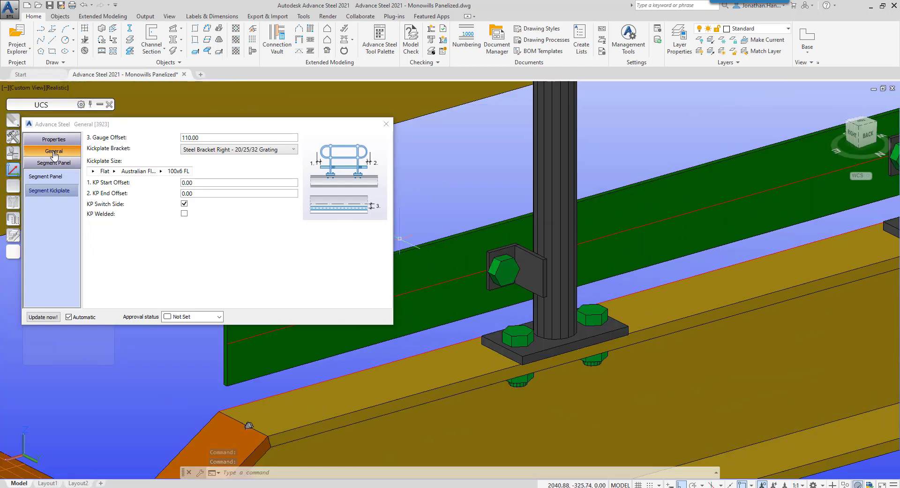
left_click(45, 182)
mouse_move(8, 186)
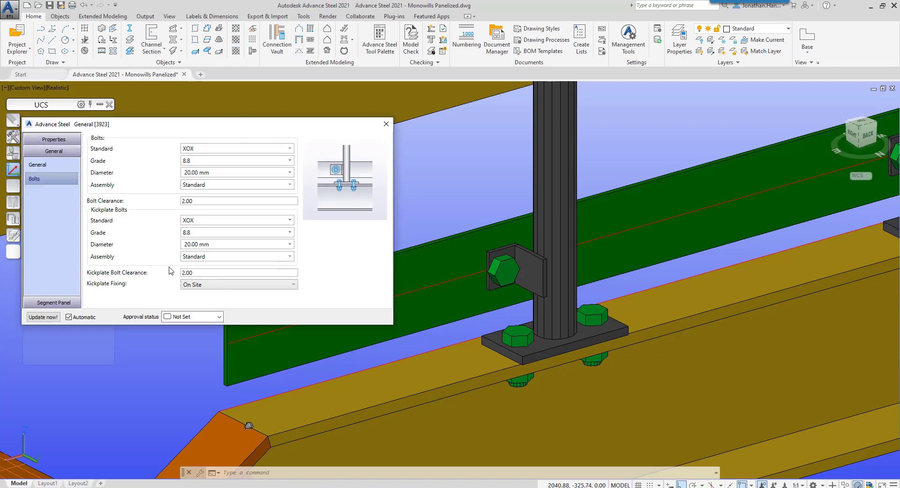
left_click(290, 244)
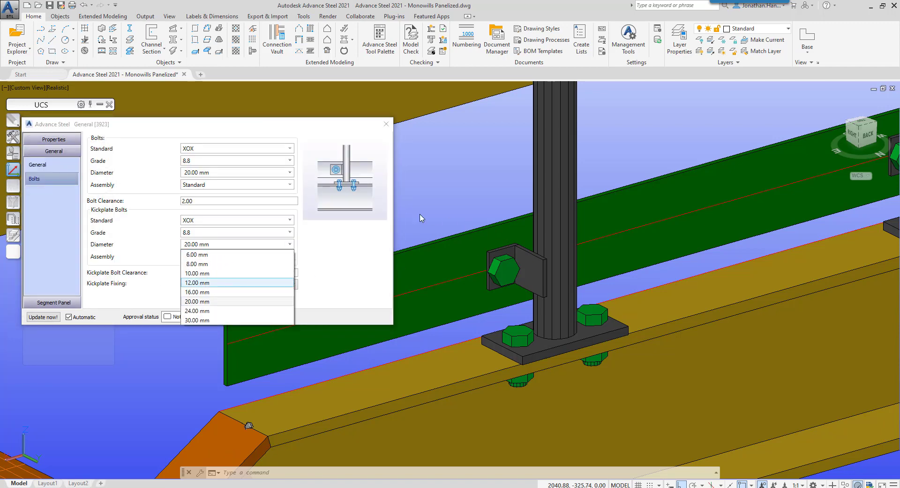
left_click(211, 283)
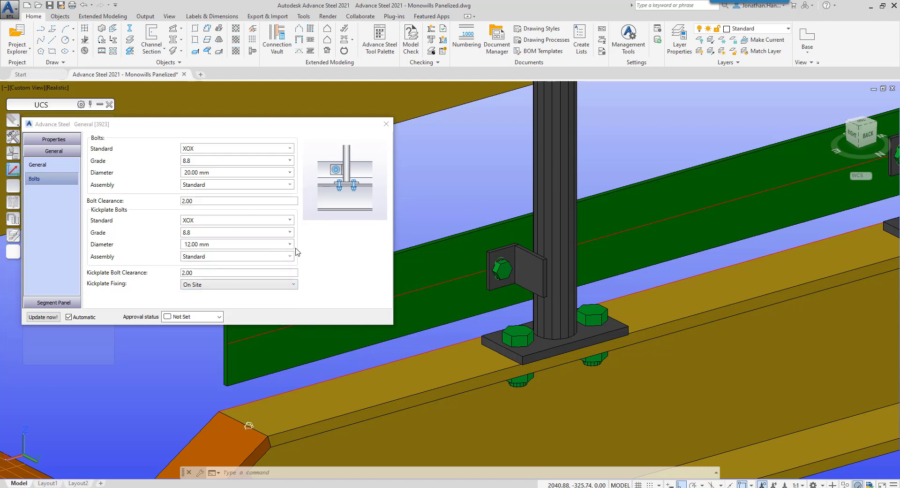
scroll(486, 214, "down", 5)
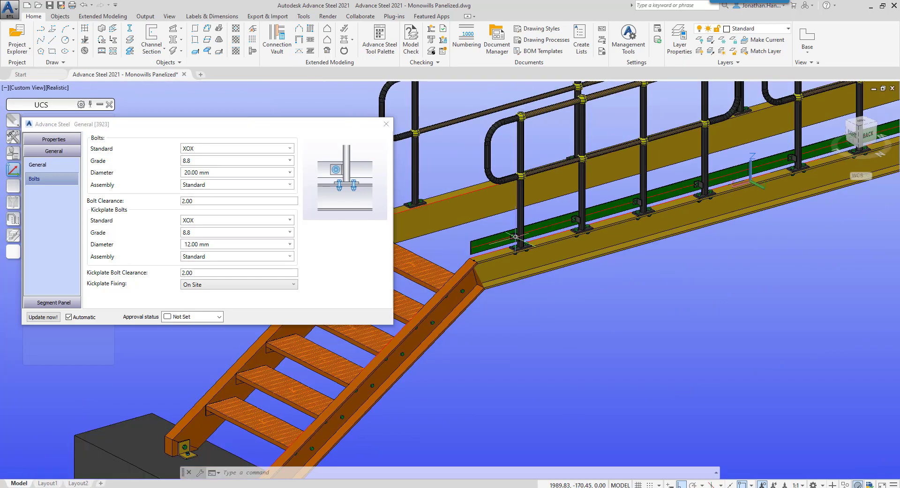
middle_click_drag(713, 249, 554, 242, "shift")
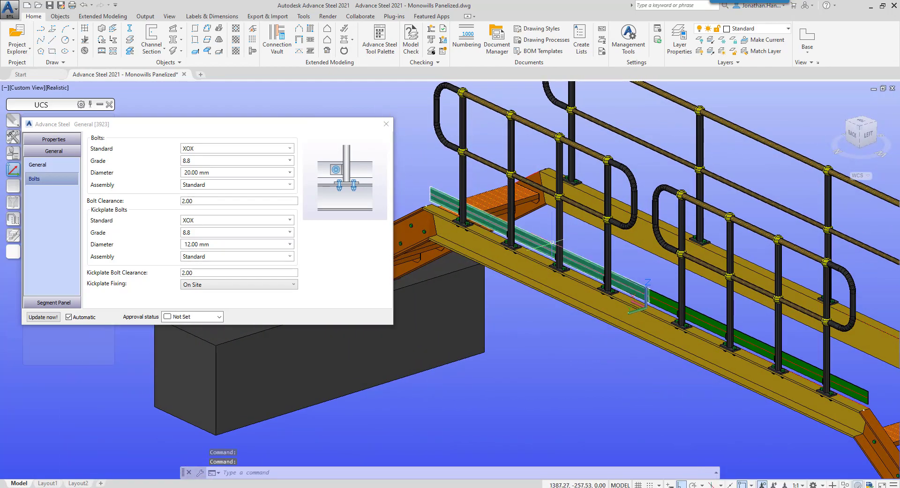
scroll(554, 242, "down", 2)
middle_click_drag(690, 284, 752, 271, "shift")
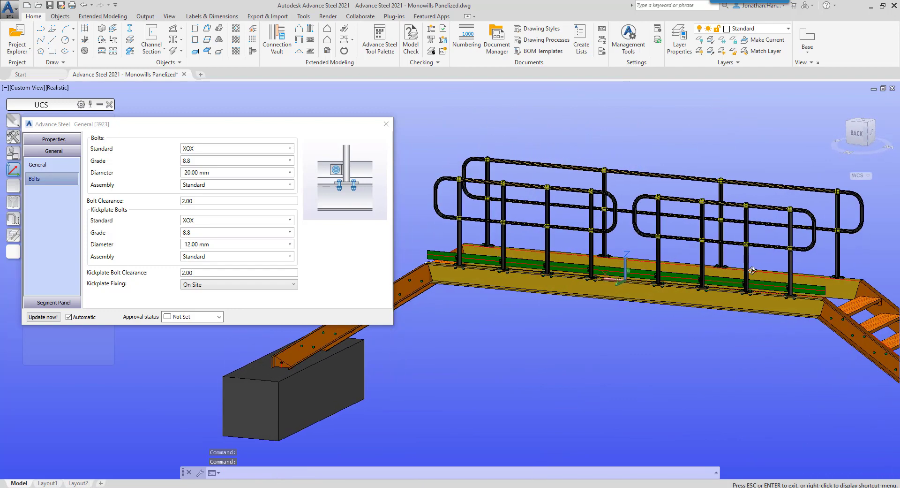